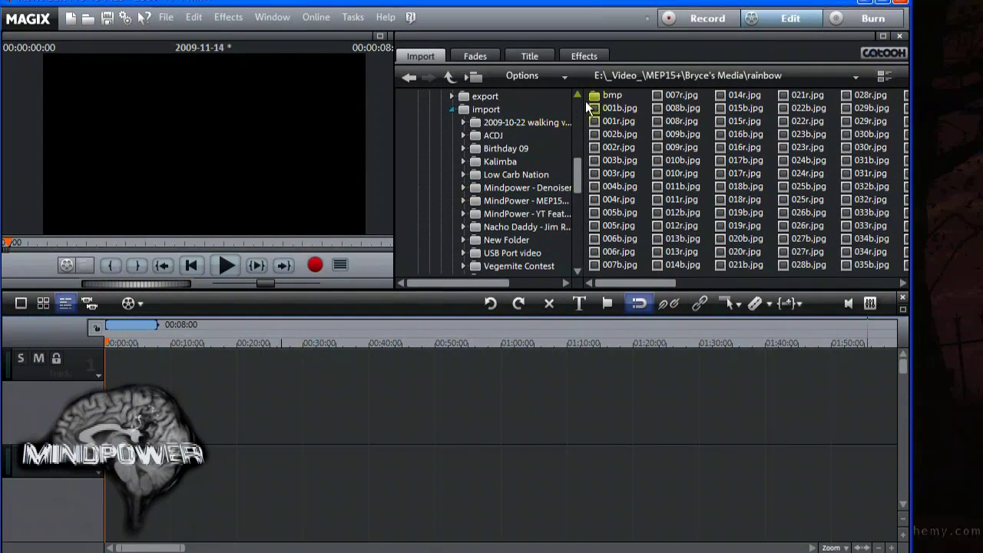
Step: Place the sky image 001b.jpg as a 3-second clip at the start of track 1
{"action": "left_click", "coordinate": [611, 108]}
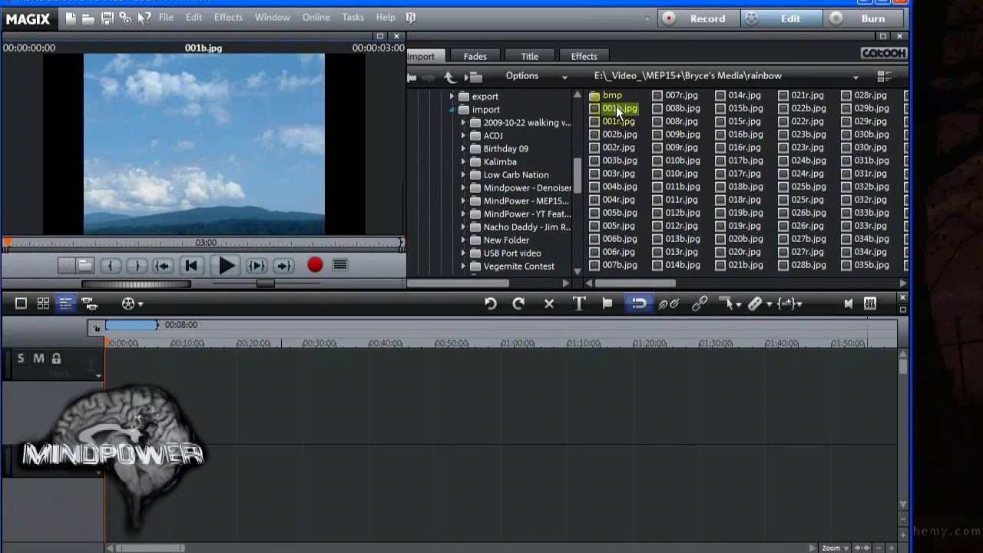
{"action": "left_click_drag", "start_coordinate": [619, 111], "coordinate": [114, 361]}
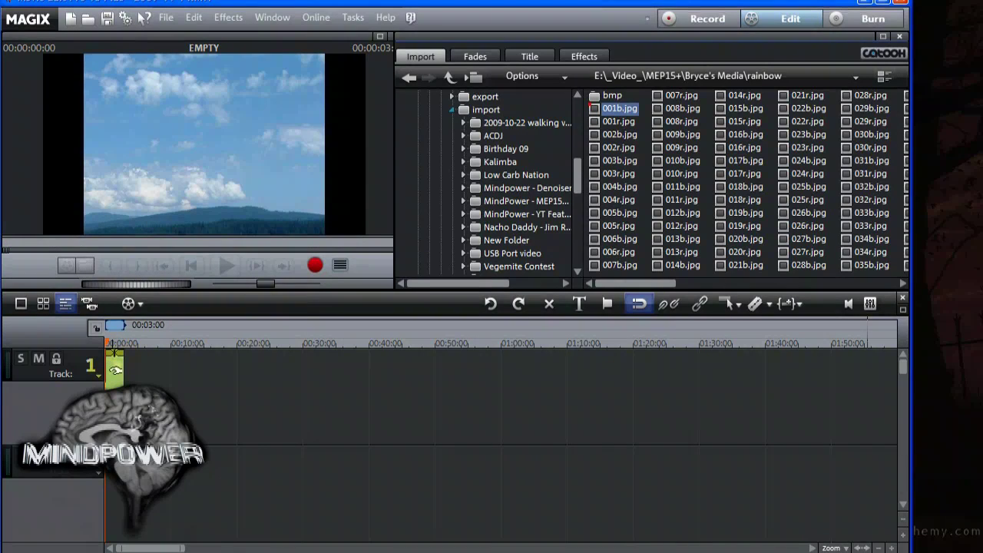
{"action": "left_click", "coordinate": [217, 133]}
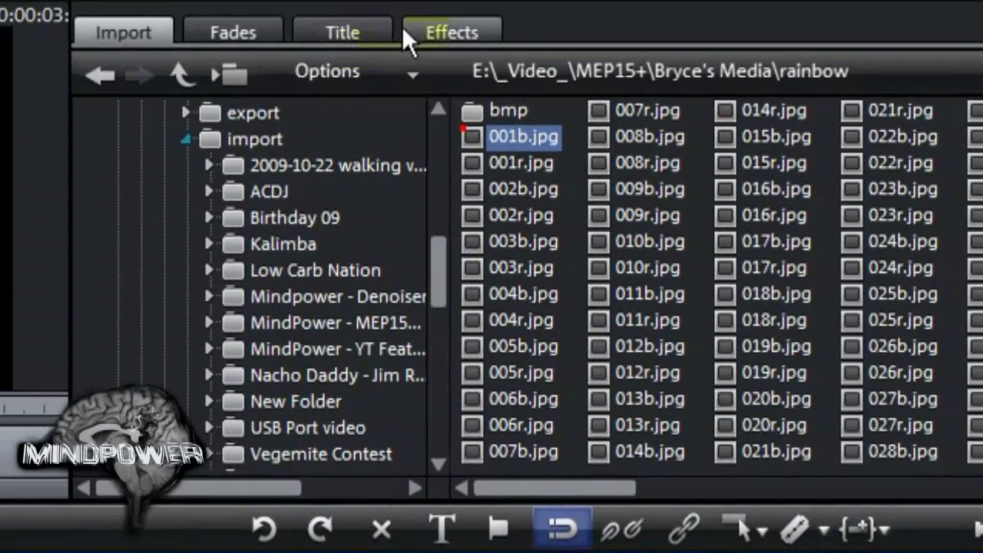
Step: Crop the sky clip with Section/Zoom to 16:9 landscape and shift the crop frame up over the sky
{"action": "left_click", "coordinate": [405, 34]}
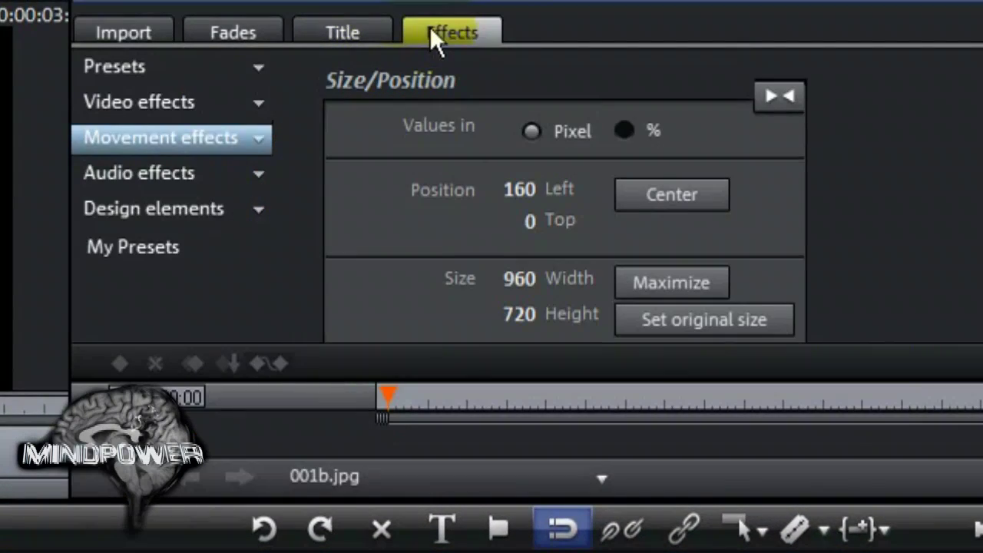
{"action": "left_click", "coordinate": [261, 138]}
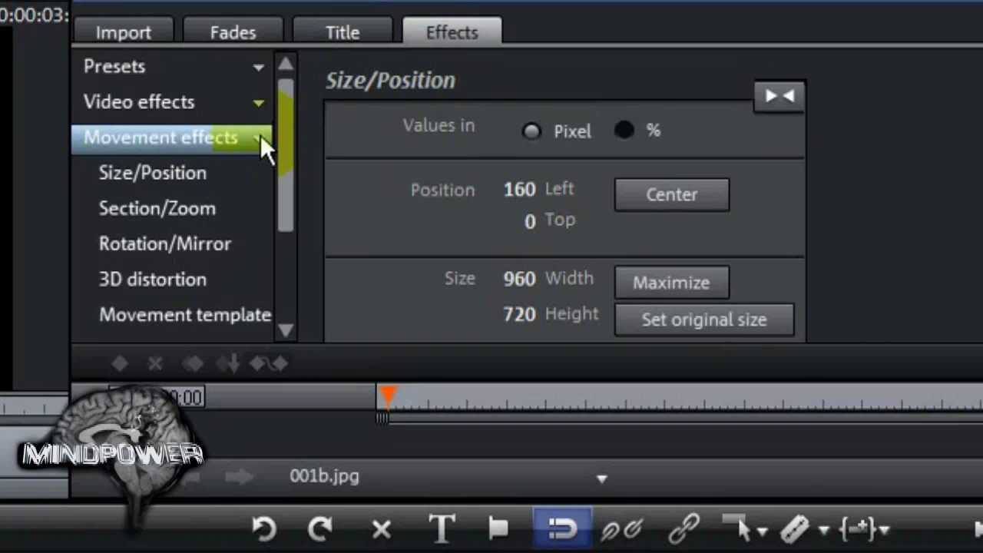
{"action": "left_click", "coordinate": [183, 217]}
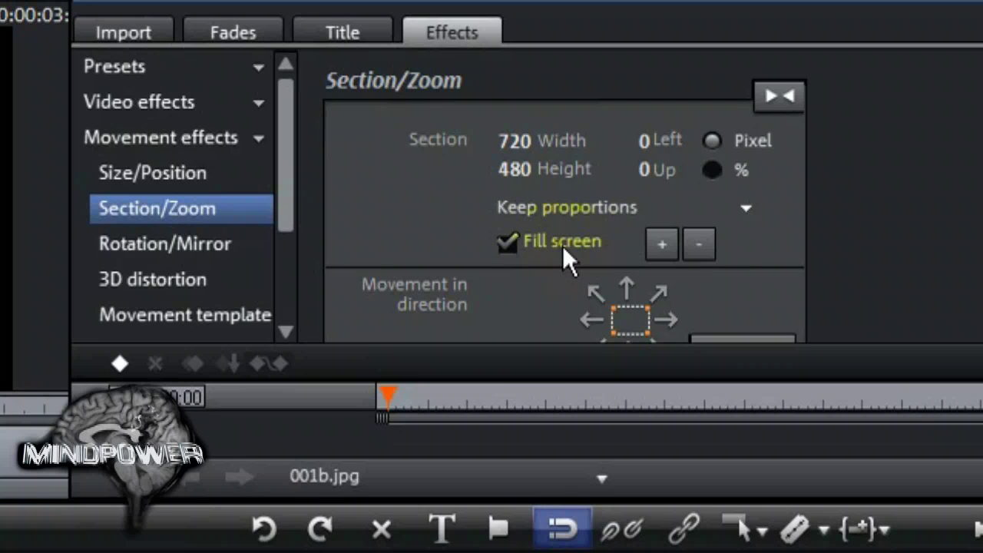
{"action": "left_click", "coordinate": [567, 203]}
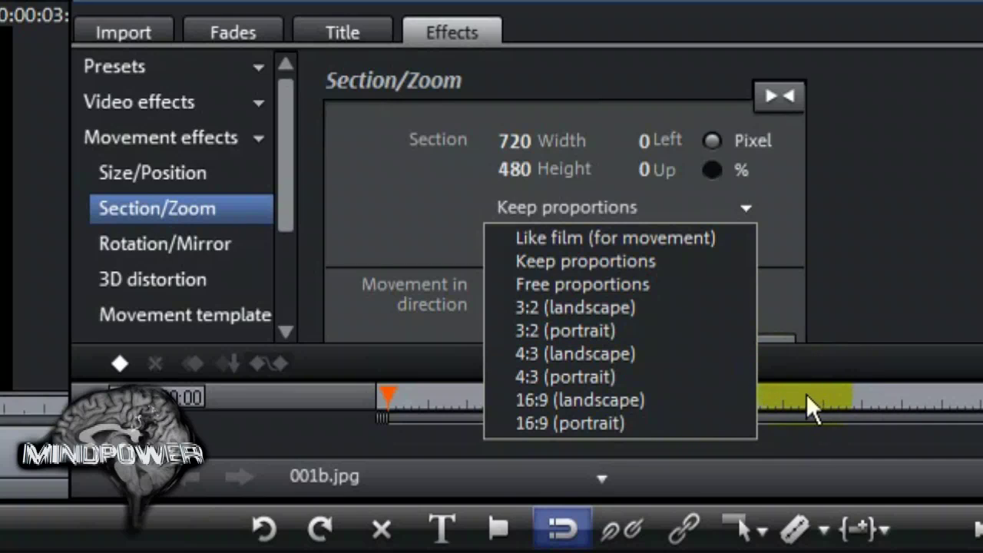
{"action": "left_click", "coordinate": [673, 399]}
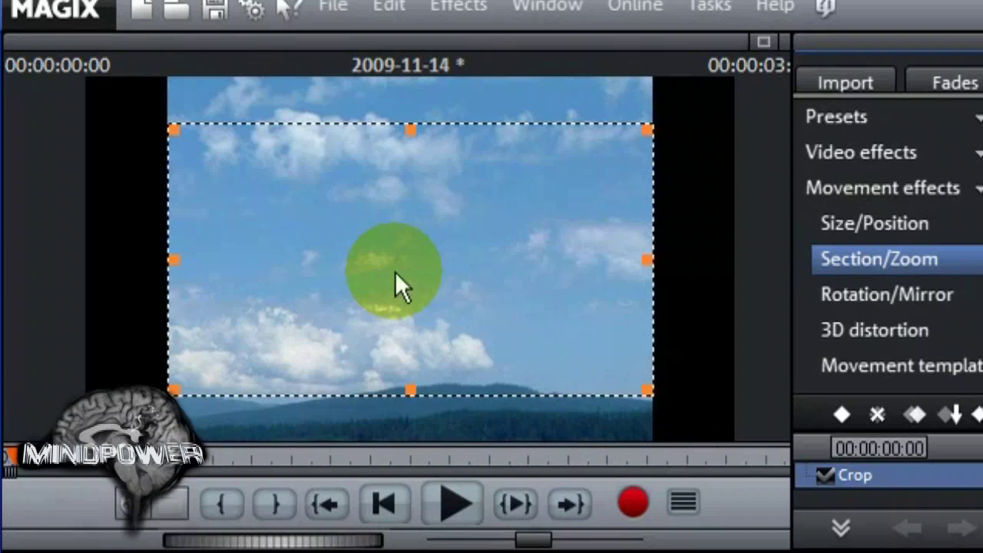
{"action": "left_click_drag", "start_coordinate": [395, 271], "coordinate": [398, 241]}
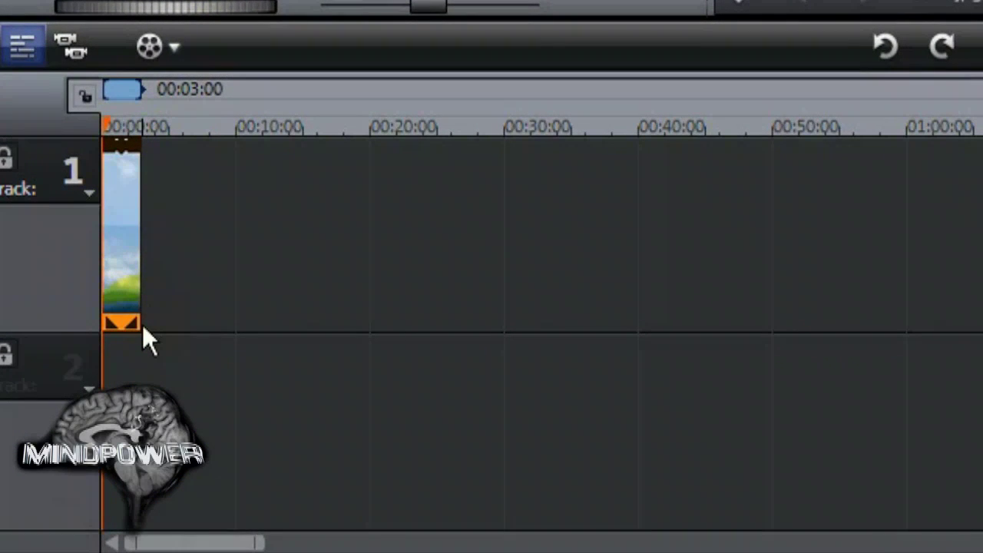
Step: Stretch the sky clip on track 1 from 3 seconds to about 20 seconds
{"action": "left_click_drag", "start_coordinate": [137, 325], "coordinate": [401, 296]}
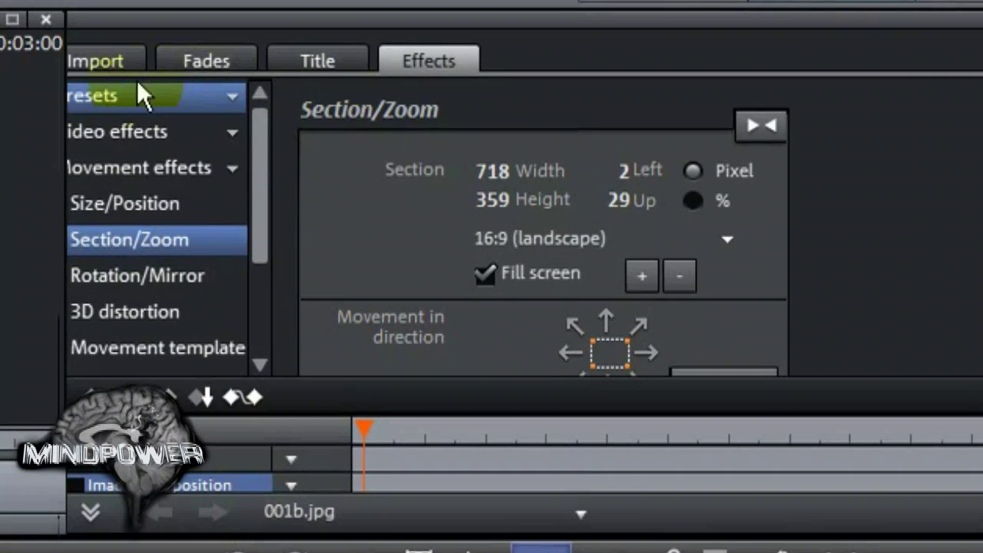
Step: Add VID00046.MP4 from the Kalimba folder to track 2 beneath the sky clip and select it
{"action": "left_click", "coordinate": [116, 67]}
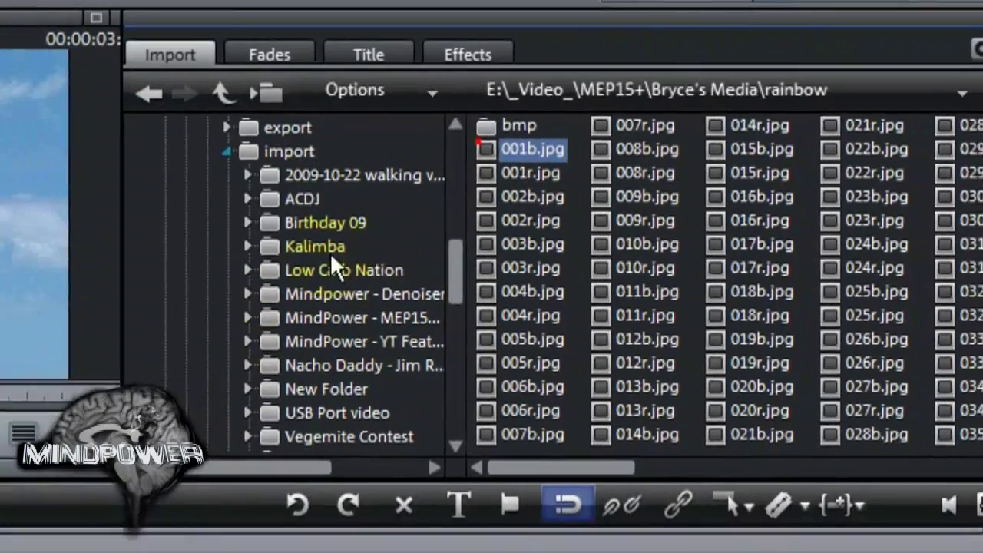
{"action": "left_click", "coordinate": [269, 280]}
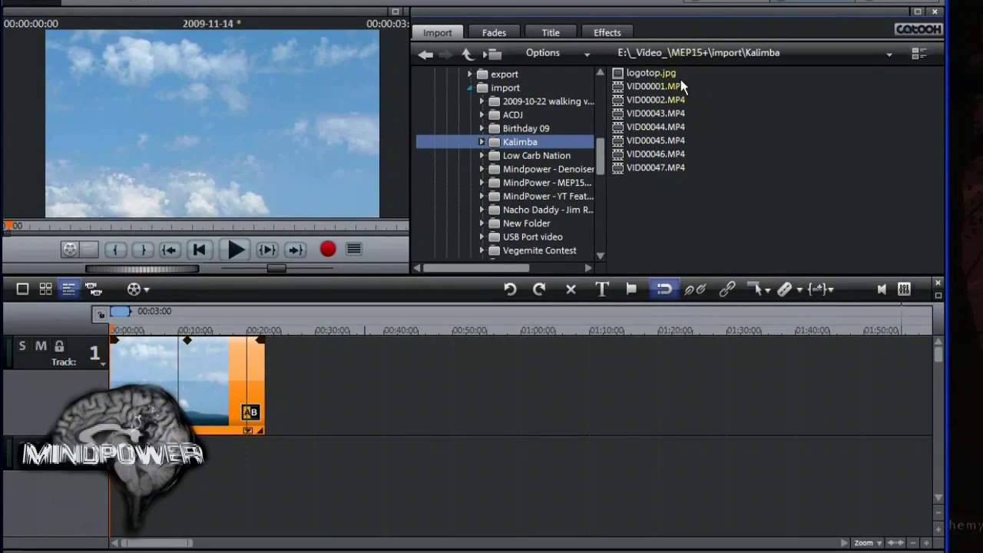
{"action": "left_click_drag", "start_coordinate": [655, 153], "coordinate": [215, 476]}
{"action": "left_click", "coordinate": [374, 394]}
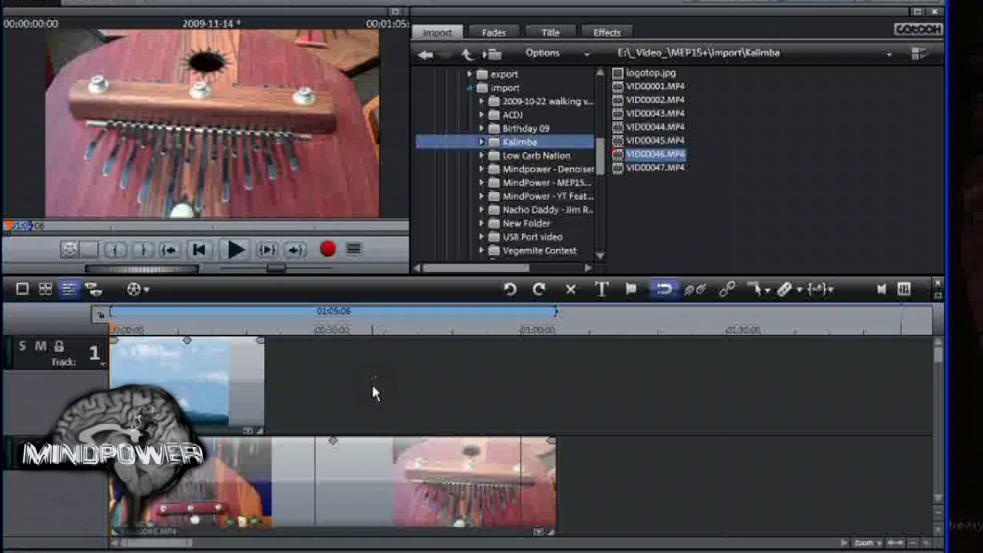
{"action": "left_click_drag", "start_coordinate": [325, 448], "coordinate": [312, 462]}
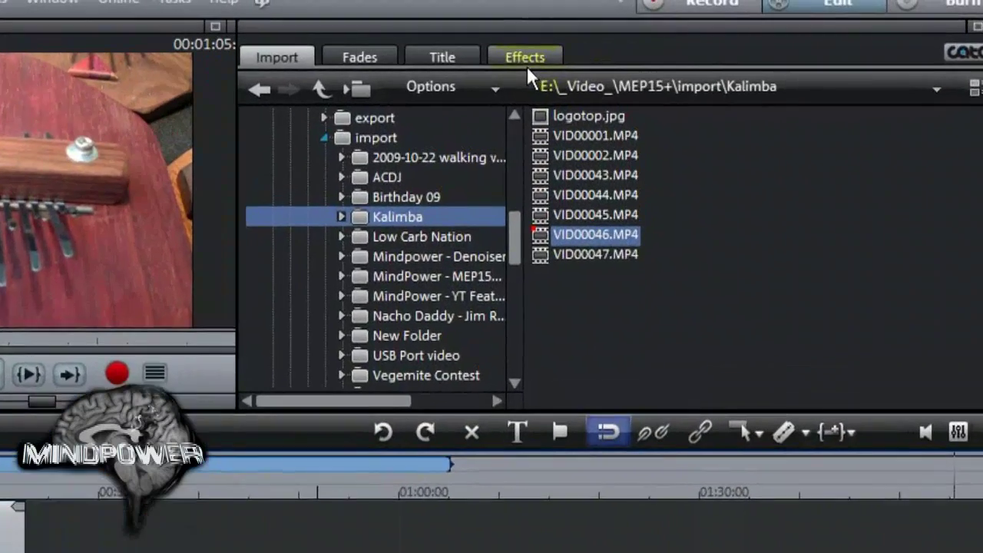
Step: Show the kalimba clip's Size/Position settings (0, 0, 1280×720) and move the playhead to about 6 seconds
{"action": "left_click", "coordinate": [607, 32]}
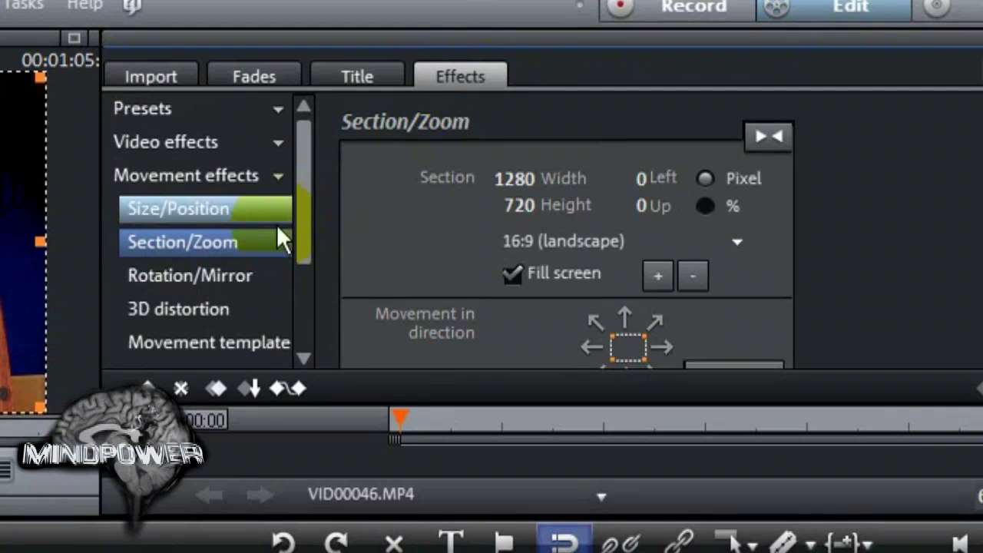
{"action": "left_click", "coordinate": [250, 218]}
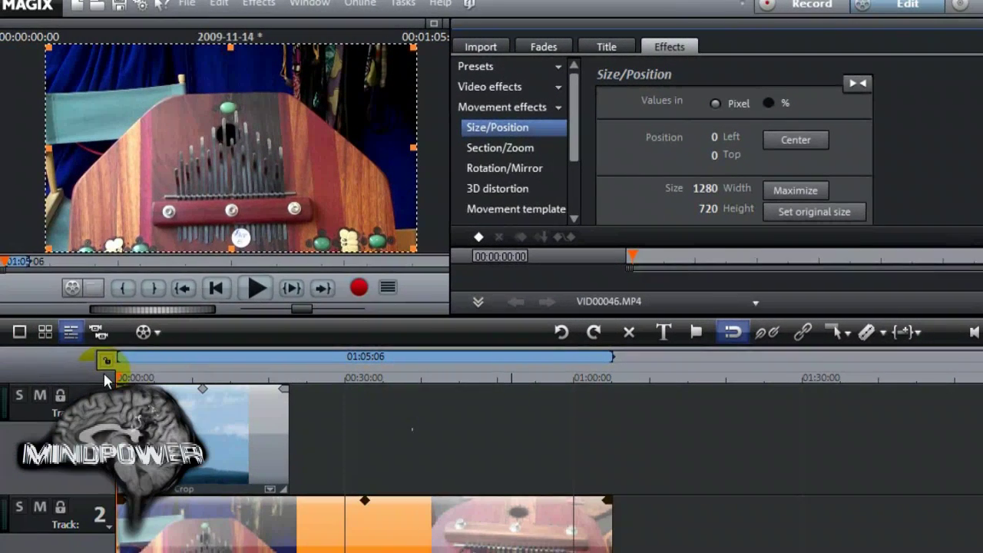
{"action": "mouse_move", "coordinate": [119, 377]}
{"action": "left_mouse_down"}
{"action": "mouse_move", "coordinate": [175, 374]}
{"action": "mouse_move", "coordinate": [133, 375]}
{"action": "left_mouse_up"}
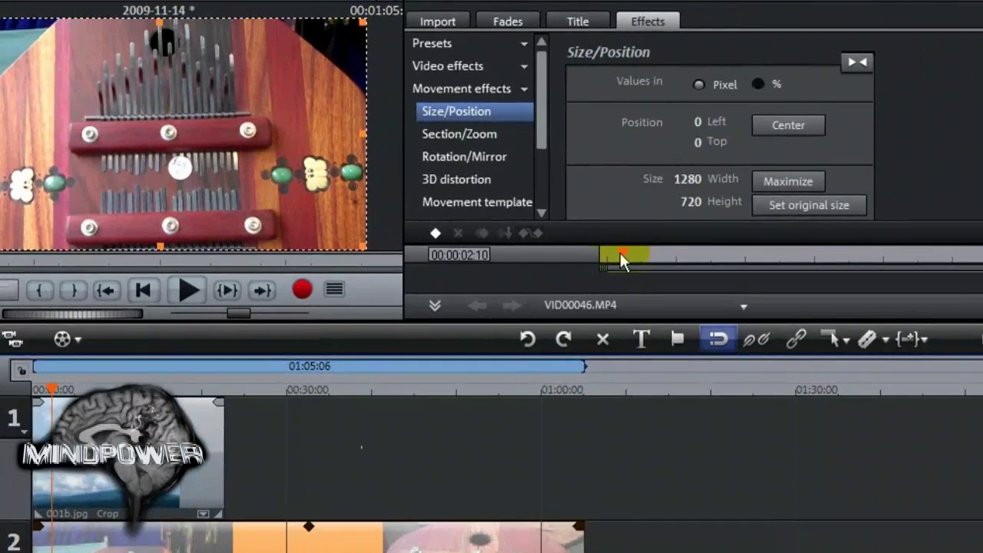
Step: Drag the effect time marker to roughly 3 seconds (03:17)
{"action": "left_click_drag", "start_coordinate": [620, 252], "coordinate": [633, 252]}
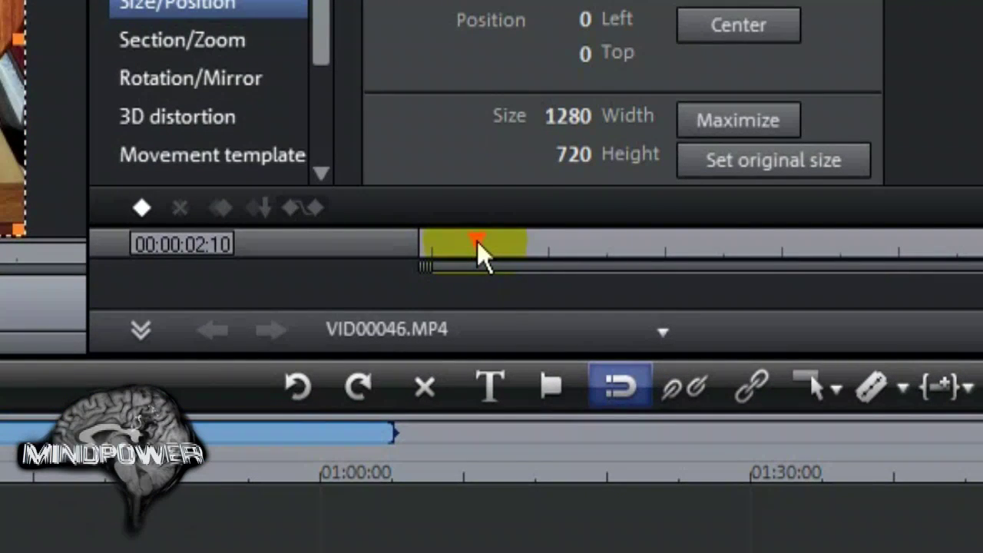
{"action": "left_click_drag", "start_coordinate": [477, 241], "coordinate": [494, 240]}
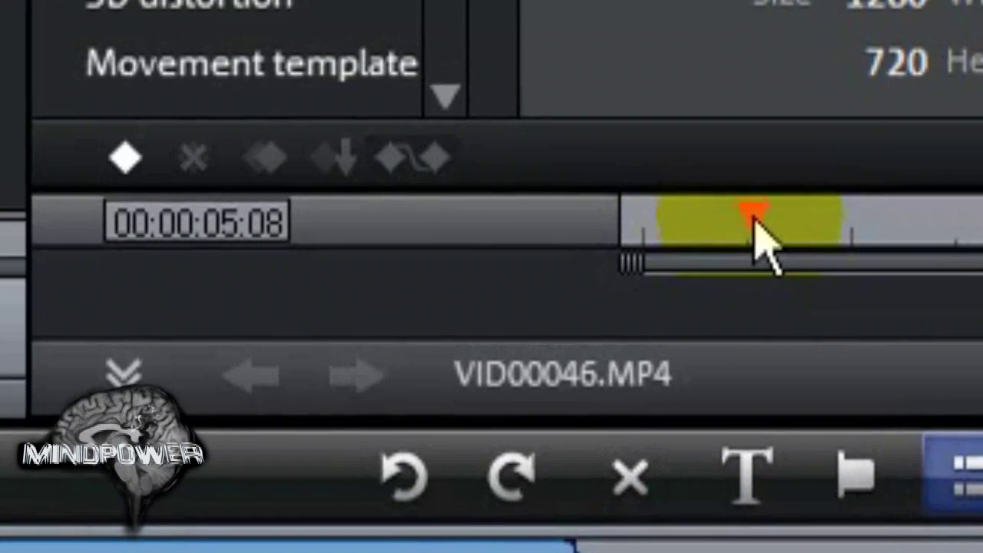
{"action": "left_click_drag", "start_coordinate": [754, 220], "coordinate": [730, 225]}
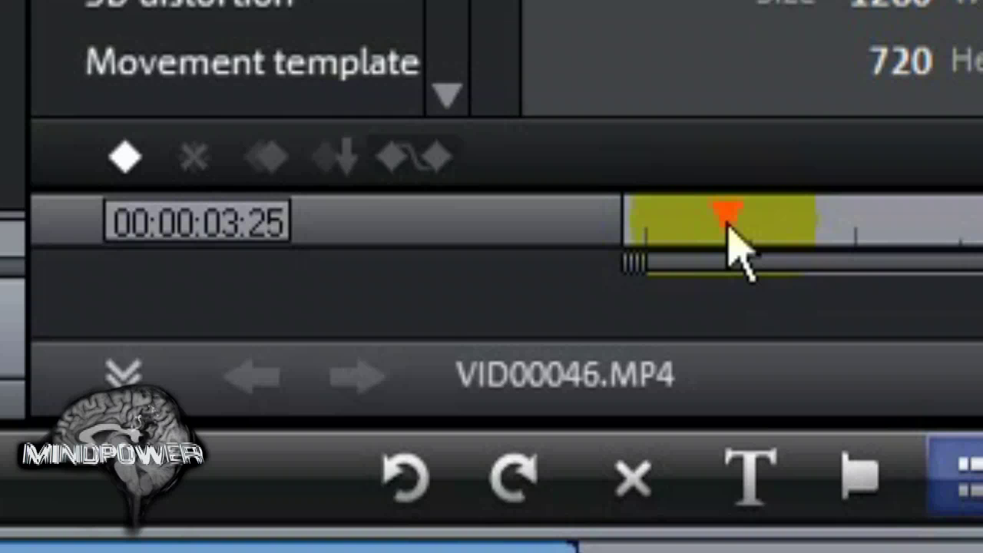
{"action": "left_click_drag", "start_coordinate": [728, 228], "coordinate": [719, 235]}
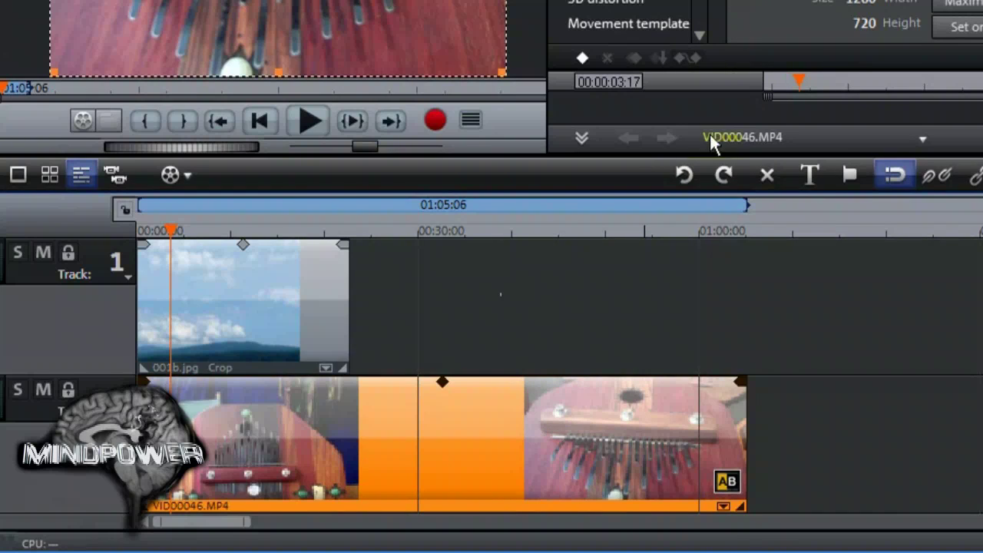
{"action": "left_click", "coordinate": [691, 213]}
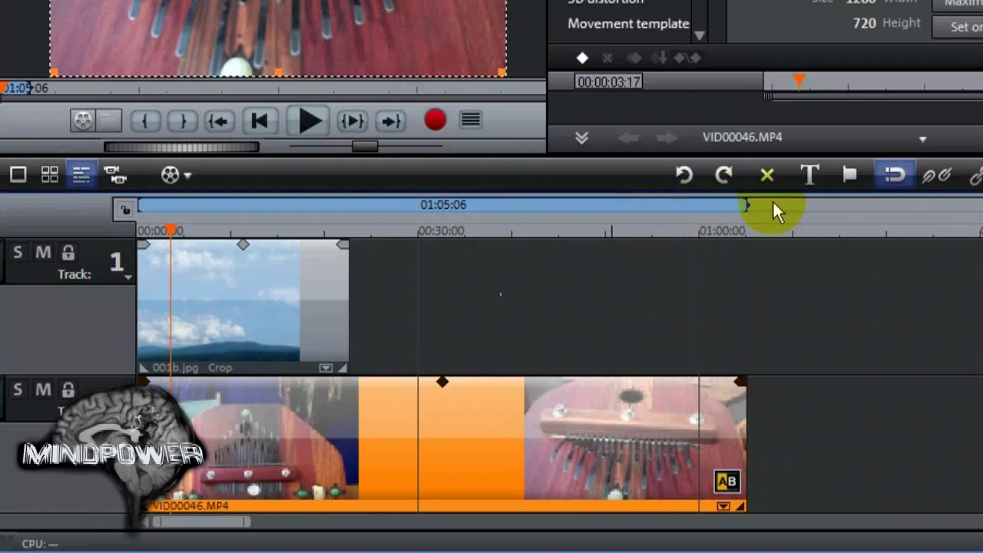
{"action": "left_click", "coordinate": [799, 77]}
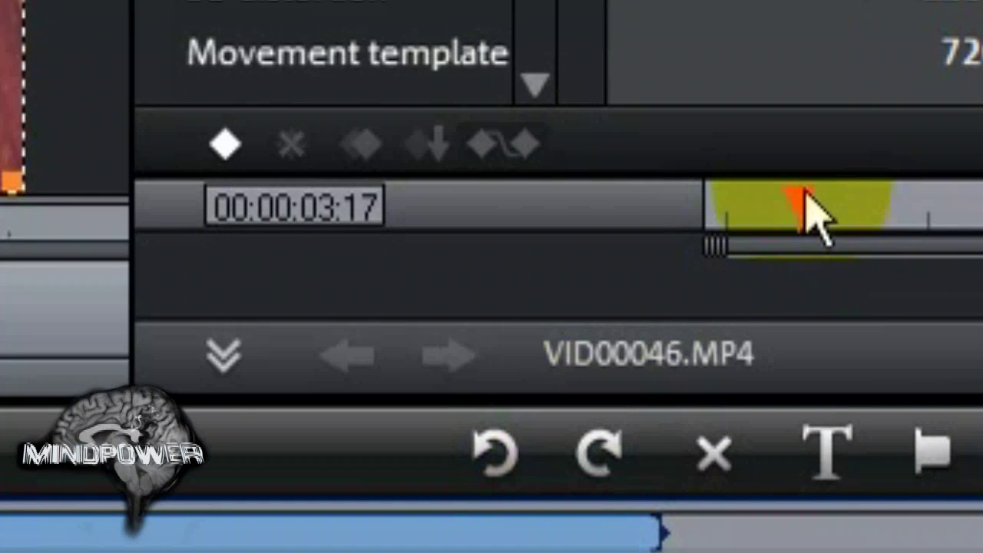
Step: Enter exactly 00:00:03:00 in the effect timecode field
{"action": "left_click", "coordinate": [335, 219]}
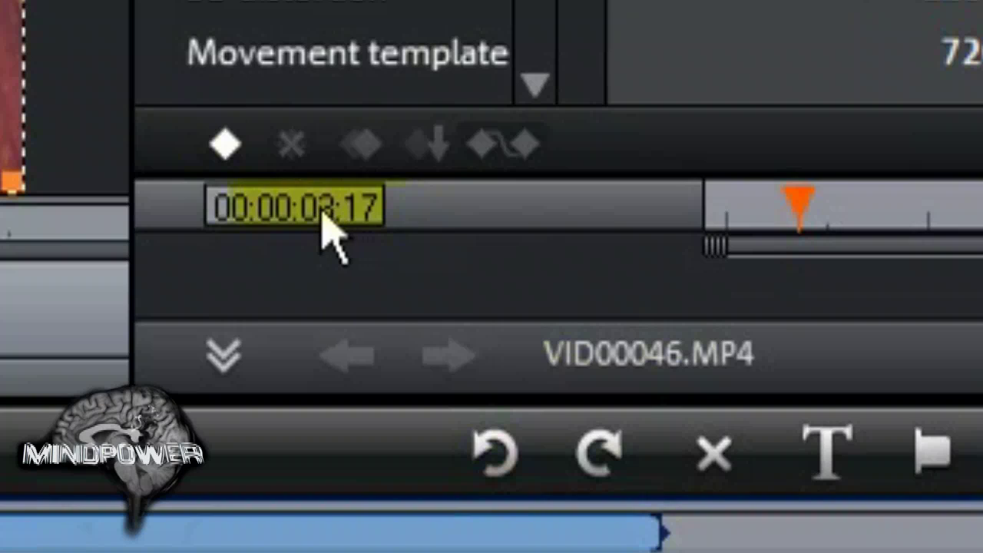
{"action": "double_click", "coordinate": [323, 211]}
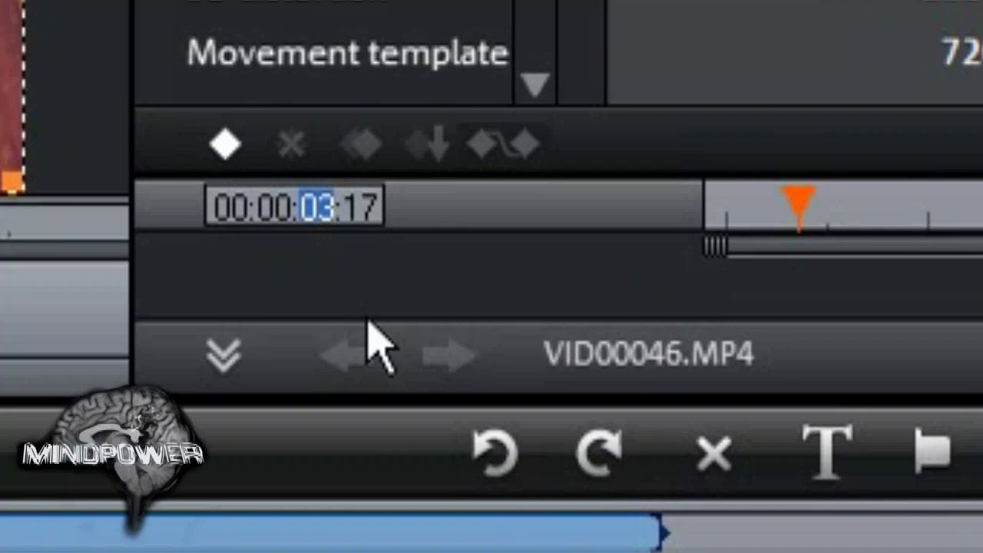
{"action": "type", "text": "00"}
{"action": "key", "text": "Tab"}
{"action": "type", "text": "300"}
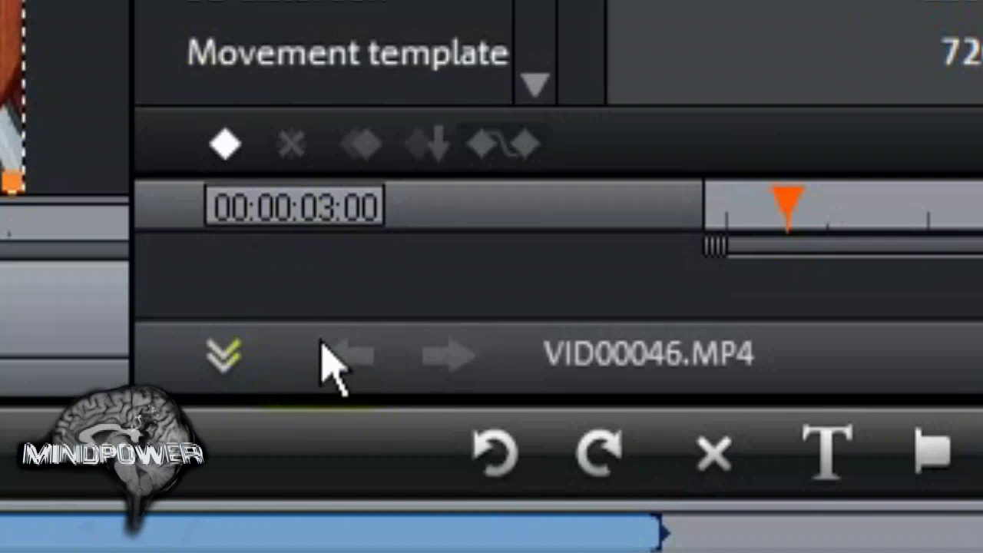
Step: Set, copy and paste a full-frame Size/Position keyframe (0, 0, 1280×720) at 03:00
{"action": "left_click", "coordinate": [235, 152]}
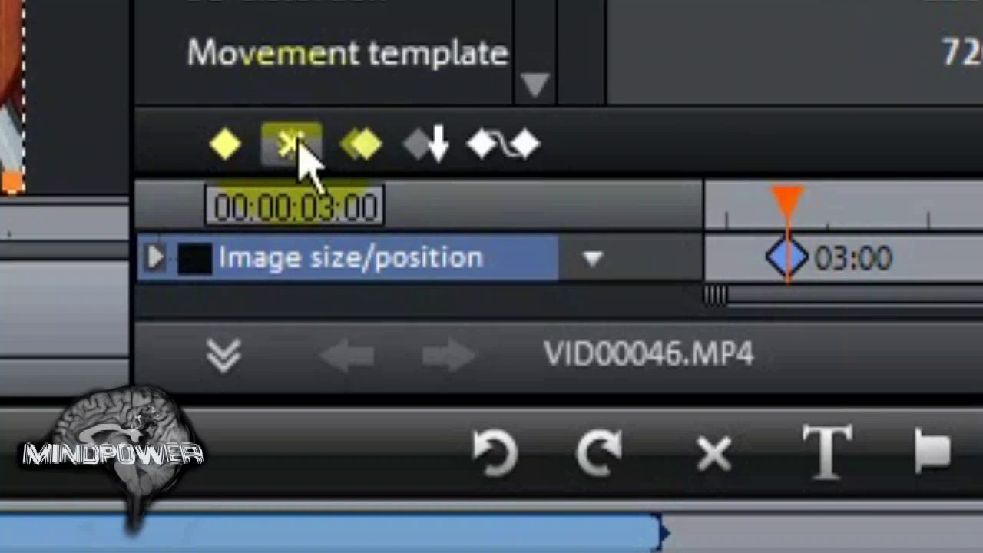
{"action": "left_click", "coordinate": [361, 148]}
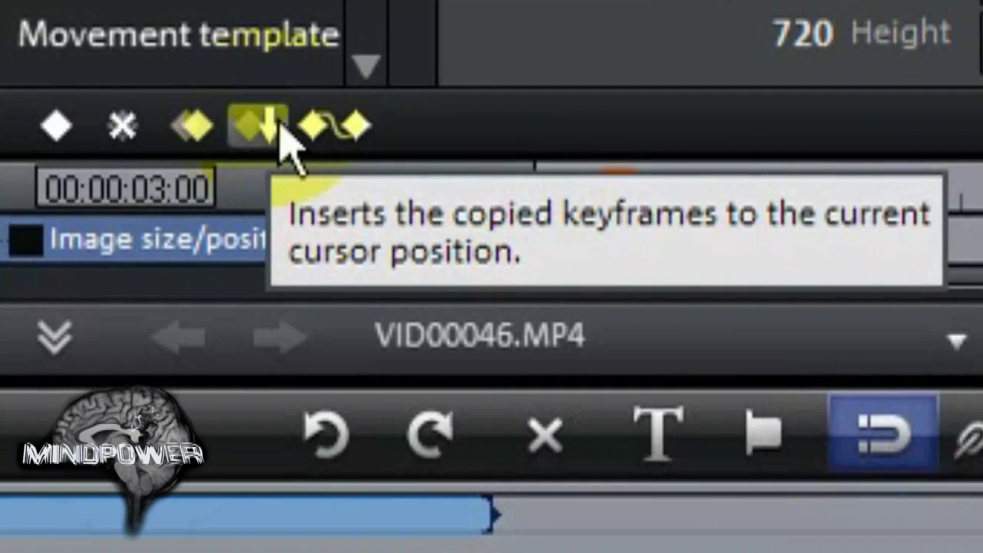
{"action": "left_click", "coordinate": [265, 125]}
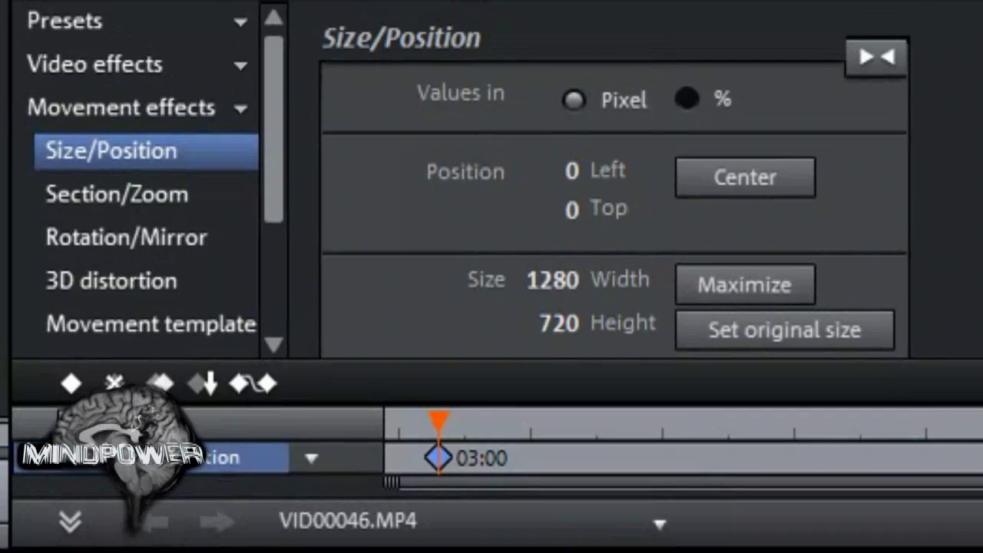
Step: Add a Rotation/Mirror keyframe at 03:00 with all rotations at 0
{"action": "left_click", "coordinate": [126, 249]}
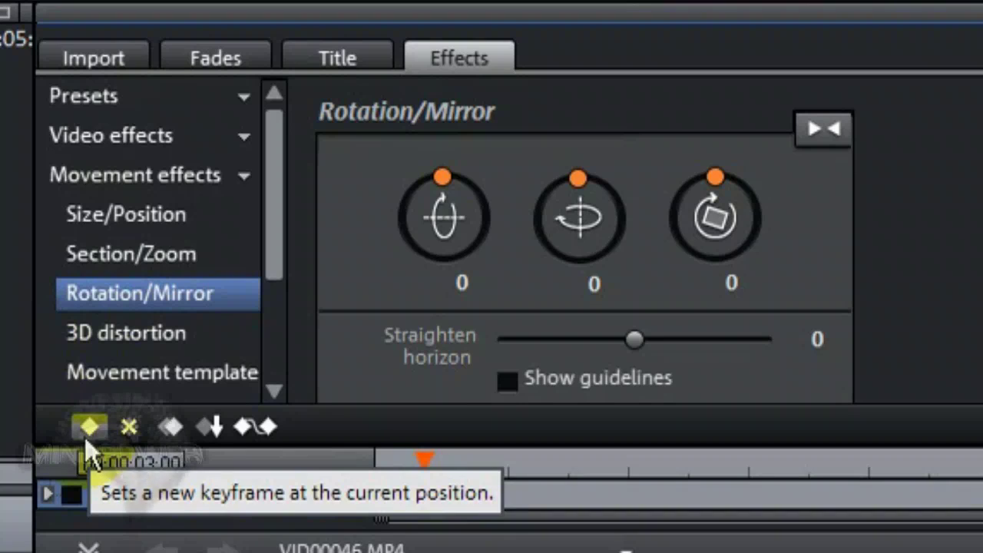
{"action": "left_click", "coordinate": [86, 435]}
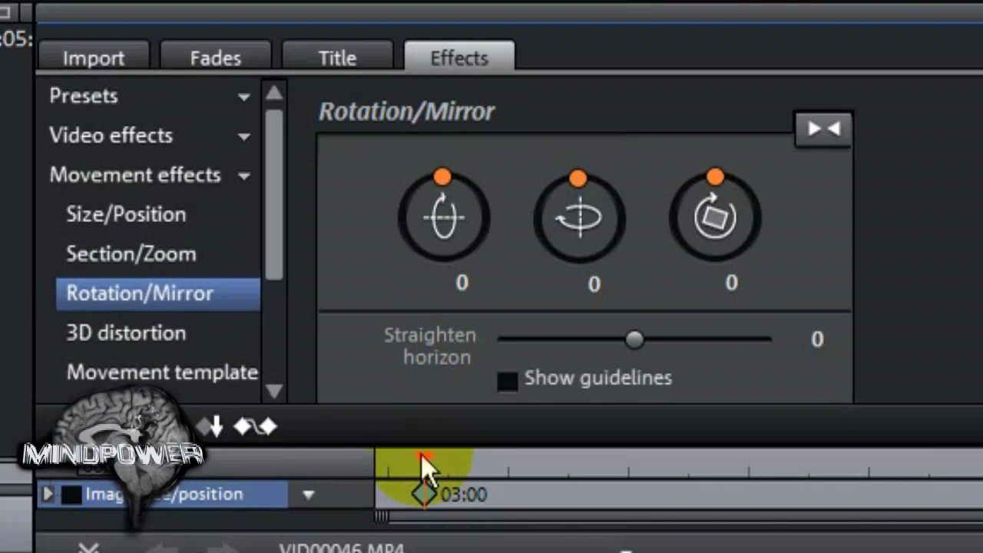
Step: At the clip start, keyframe the three rotation axes to 152, -177 and 158
{"action": "left_click_drag", "start_coordinate": [421, 454], "coordinate": [376, 461]}
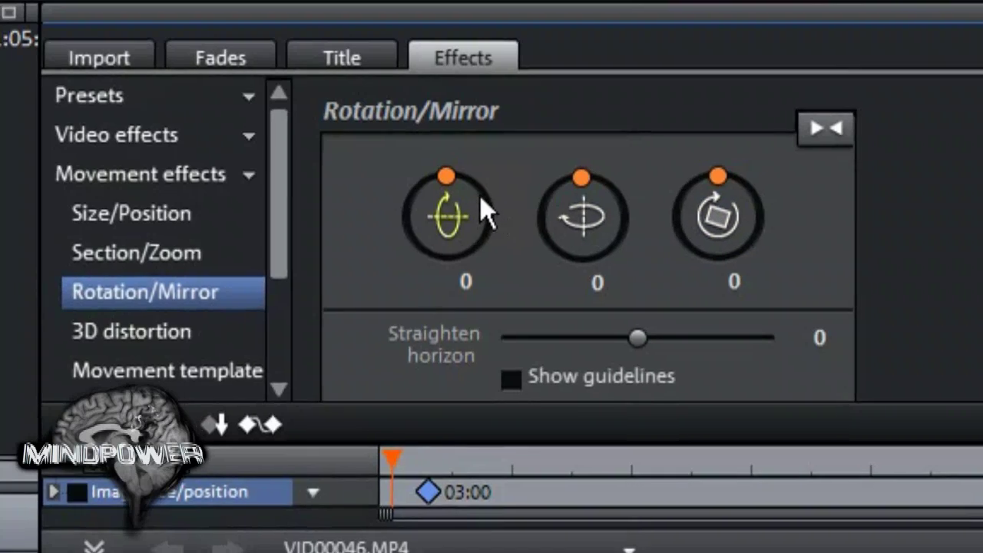
{"action": "left_click", "coordinate": [478, 201]}
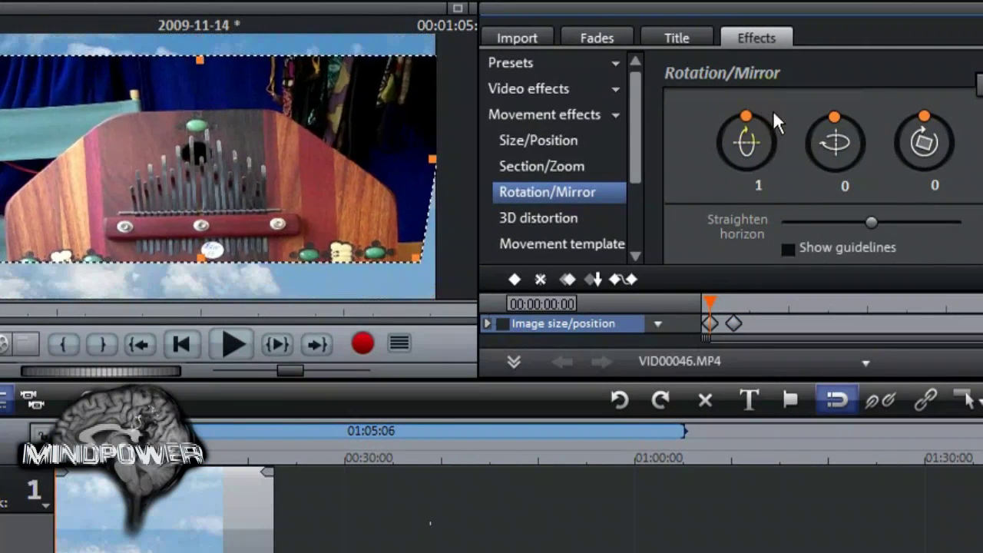
{"action": "left_click_drag", "start_coordinate": [774, 112], "coordinate": [767, 182]}
{"action": "left_click_drag", "start_coordinate": [834, 115], "coordinate": [832, 179]}
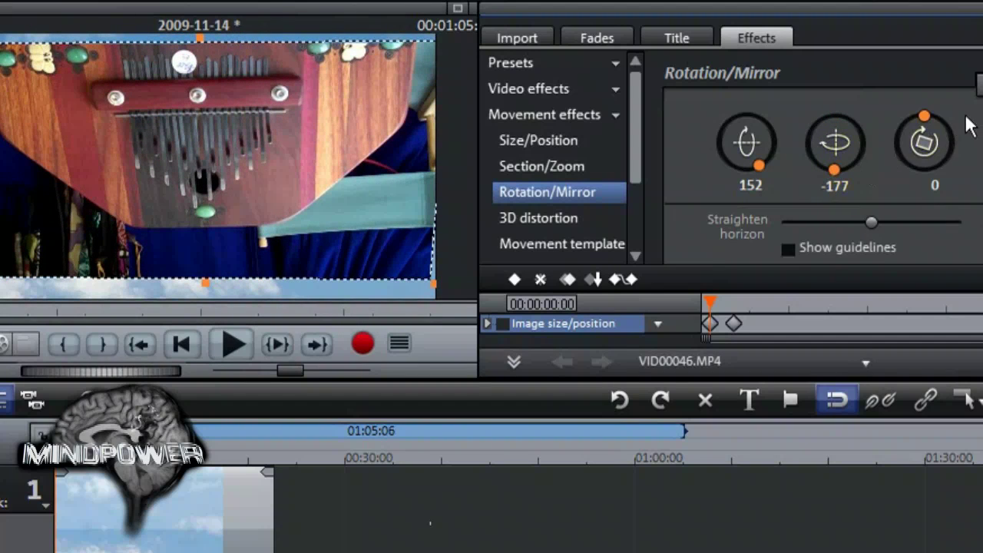
{"action": "left_click_drag", "start_coordinate": [928, 116], "coordinate": [945, 191]}
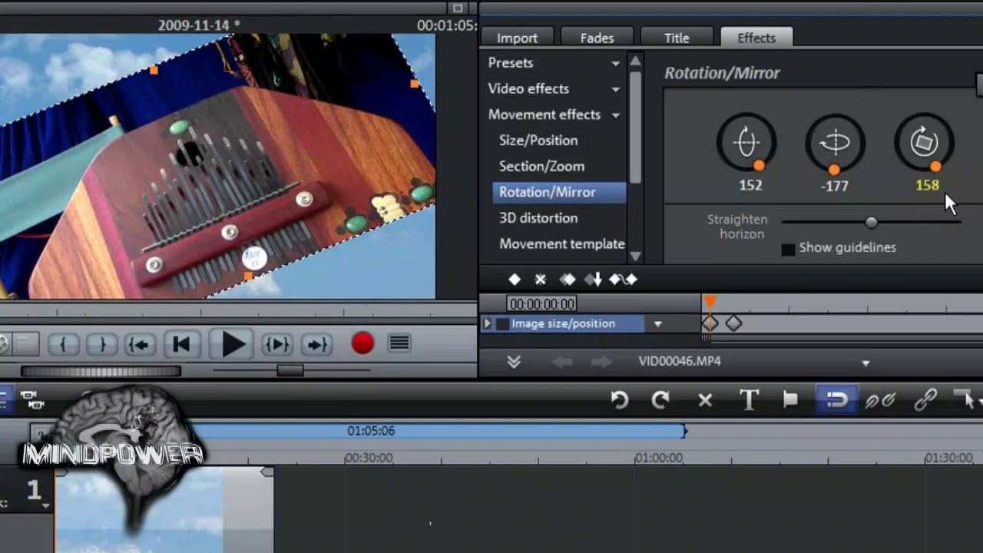
{"action": "left_click", "coordinate": [724, 321]}
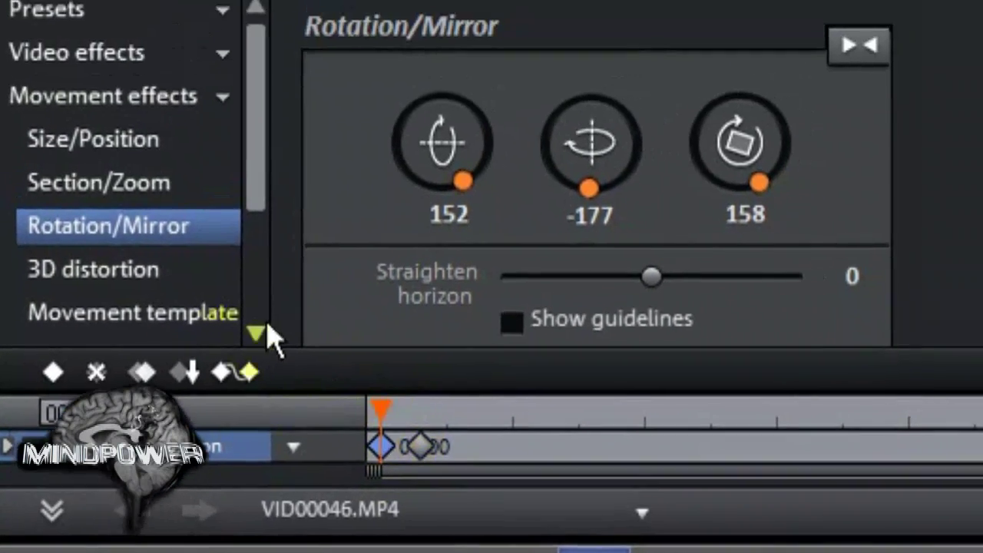
Step: At 00:00:00:00, shrink the kalimba clip, move it off-screen, and set a Size/Position keyframe
{"action": "left_click", "coordinate": [123, 139]}
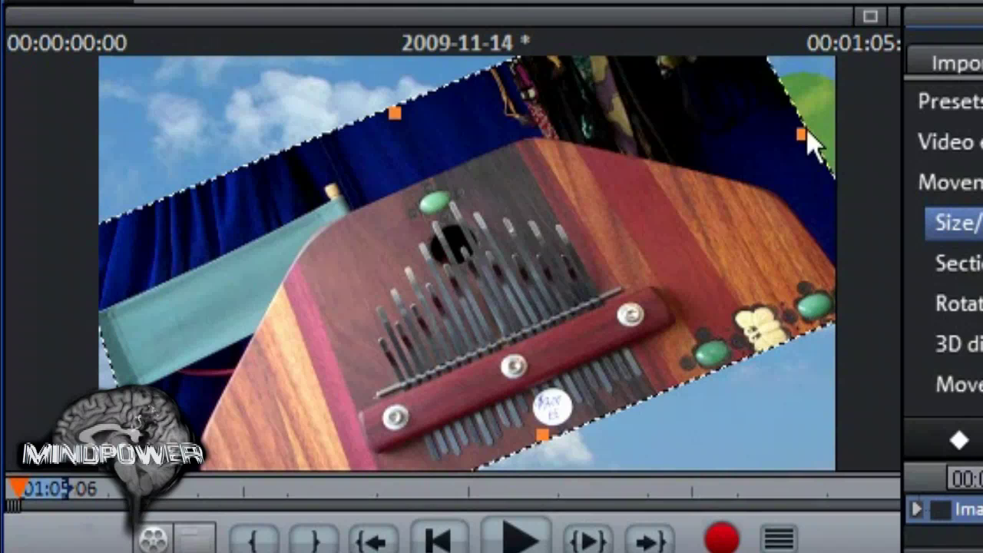
{"action": "left_click_drag", "start_coordinate": [807, 132], "coordinate": [76, 17]}
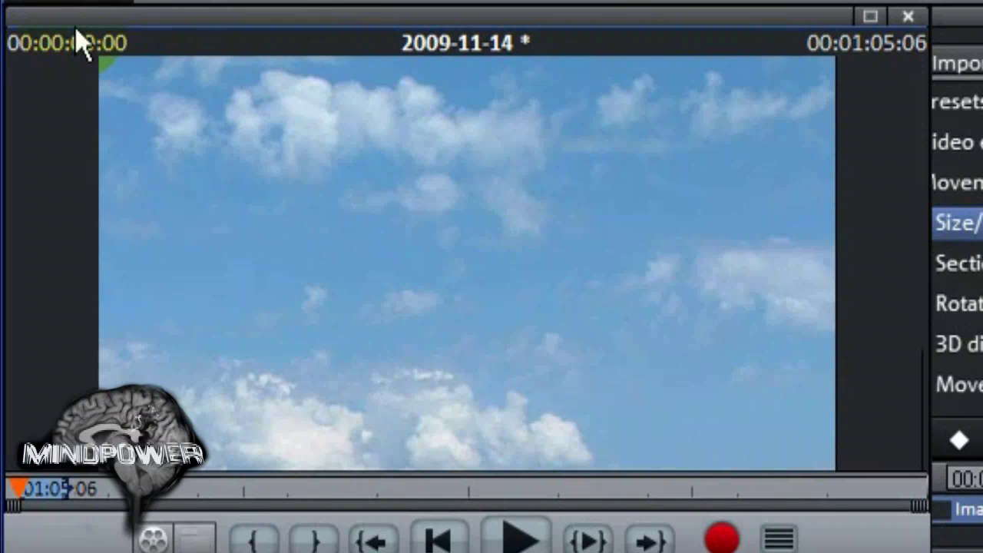
{"action": "left_click_drag", "start_coordinate": [75, 28], "coordinate": [889, 456]}
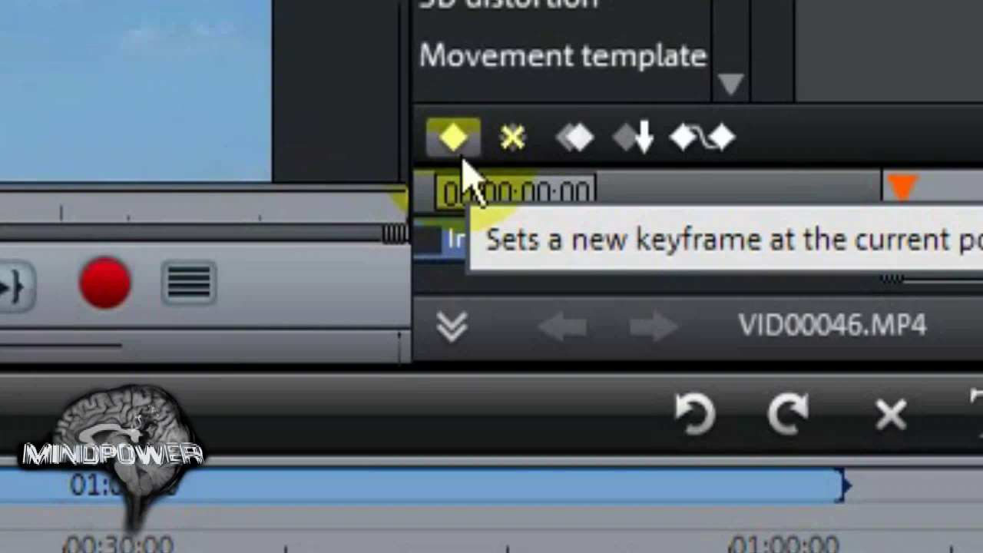
{"action": "left_click", "coordinate": [464, 160]}
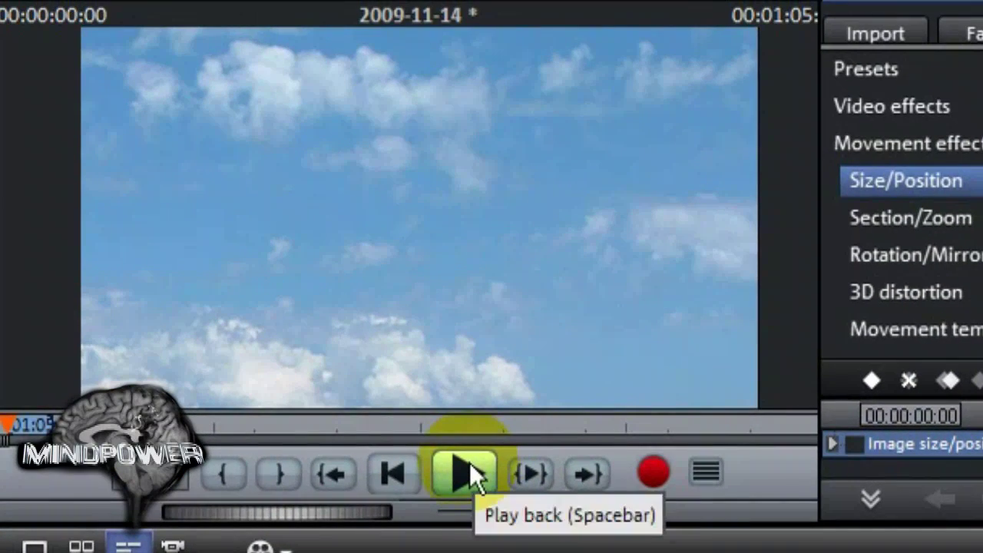
{"action": "left_click", "coordinate": [469, 464]}
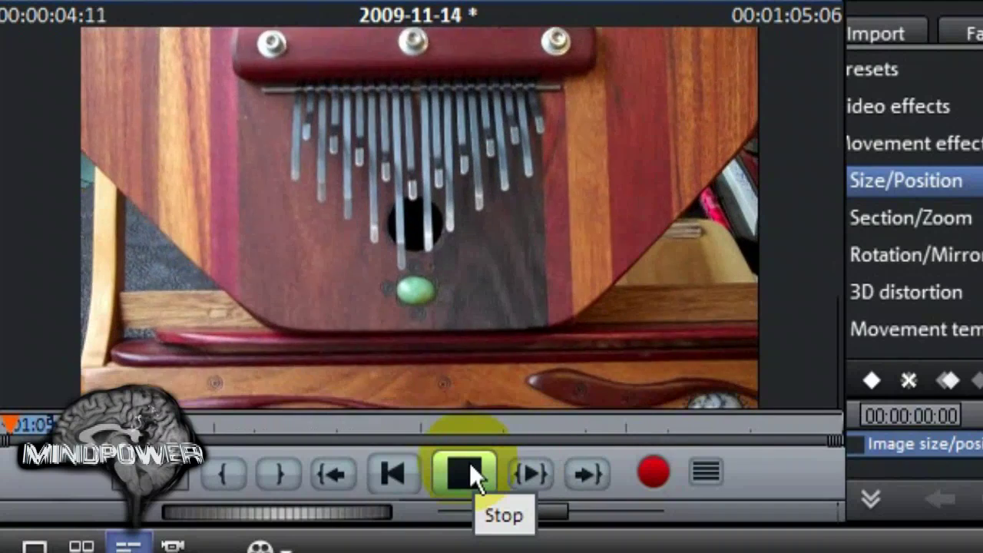
{"action": "left_click", "coordinate": [465, 472]}
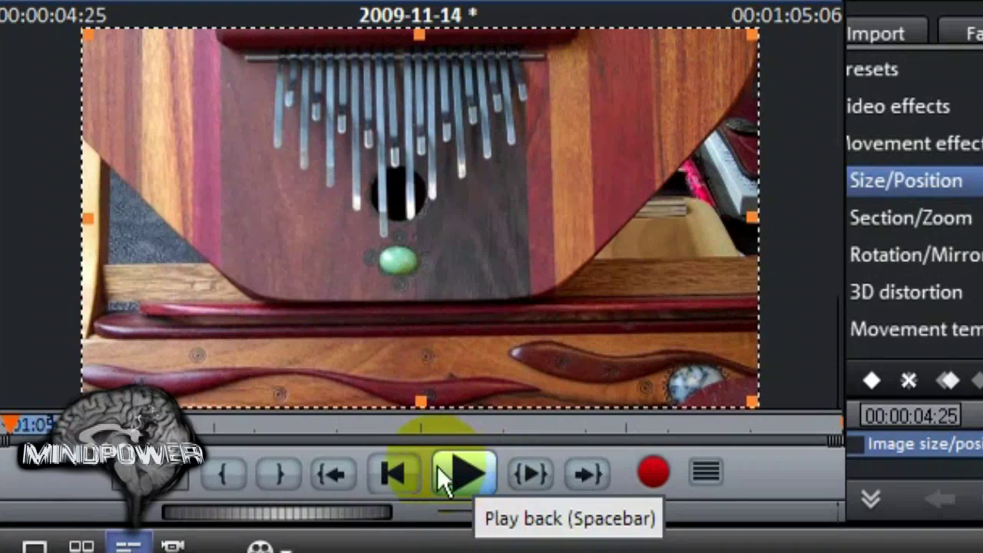
{"action": "left_click", "coordinate": [402, 464]}
{"action": "left_click", "coordinate": [448, 466]}
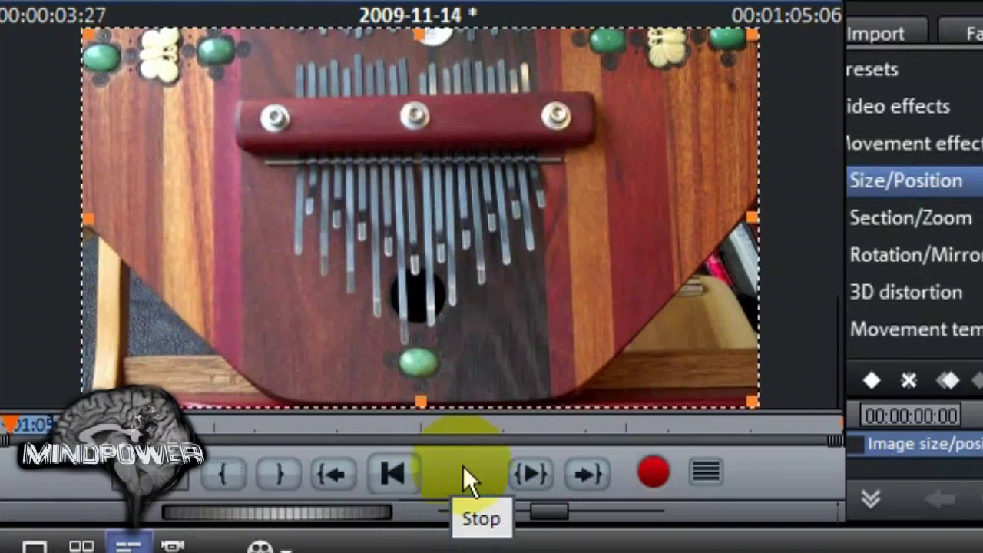
{"action": "left_click", "coordinate": [463, 469]}
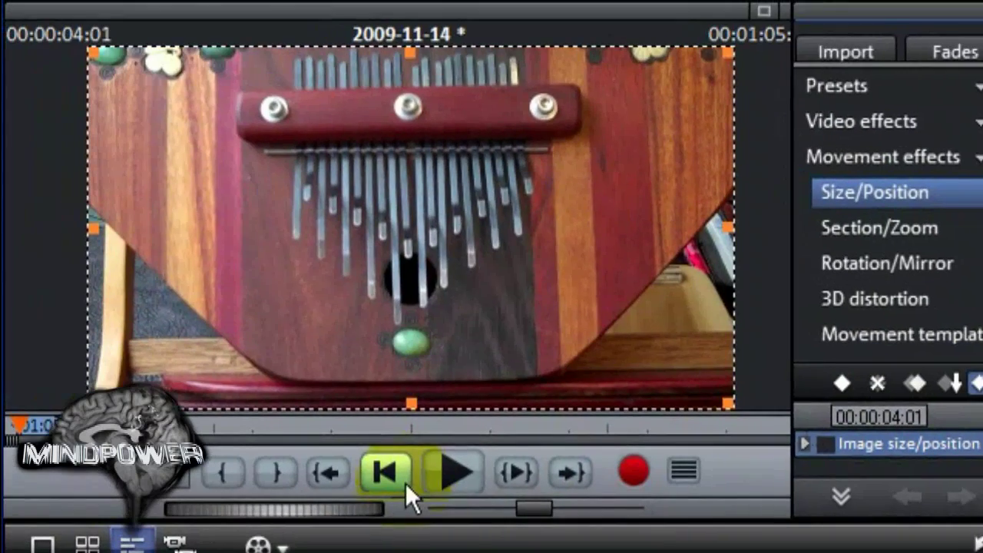
Step: Play the animation from the start, then park the playhead at 00:00:01:08 between the keyframes
{"action": "left_click", "coordinate": [404, 480]}
{"action": "left_click", "coordinate": [447, 474]}
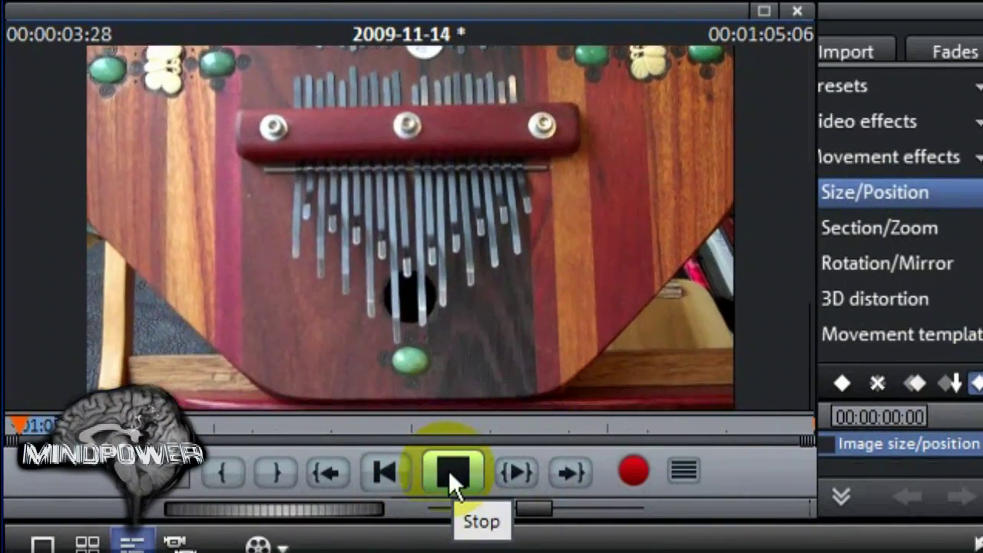
{"action": "left_click", "coordinate": [450, 475]}
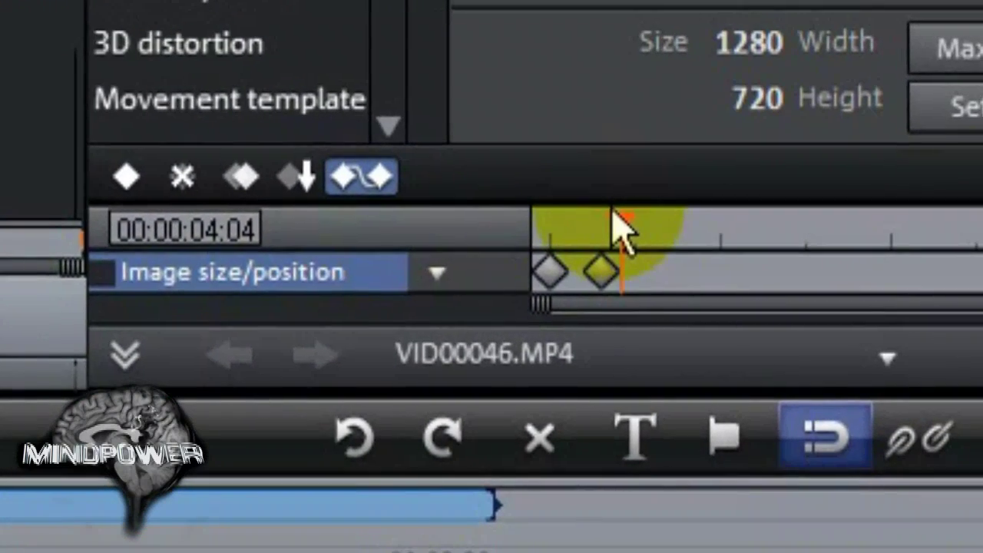
{"action": "left_click_drag", "start_coordinate": [622, 230], "coordinate": [564, 242]}
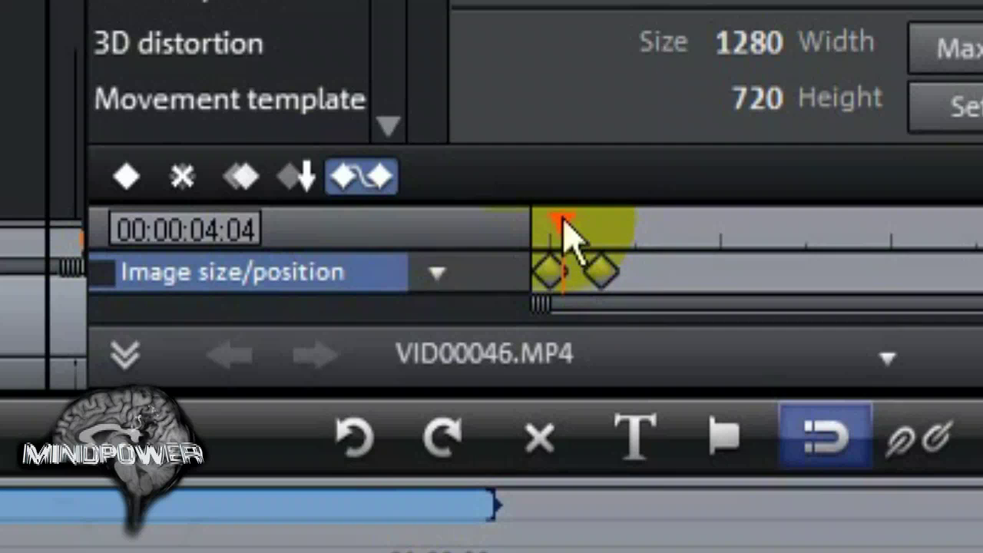
Step: At 00:00:01:08, move the small kalimba clip down and right in the sky and preview the bent flight path
{"action": "left_click", "coordinate": [577, 230]}
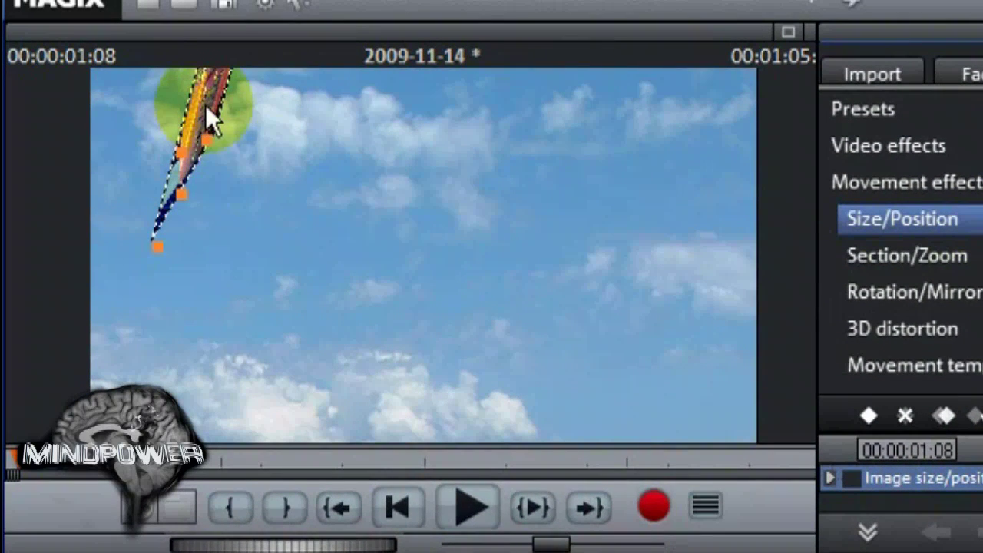
{"action": "left_click_drag", "start_coordinate": [205, 101], "coordinate": [346, 396]}
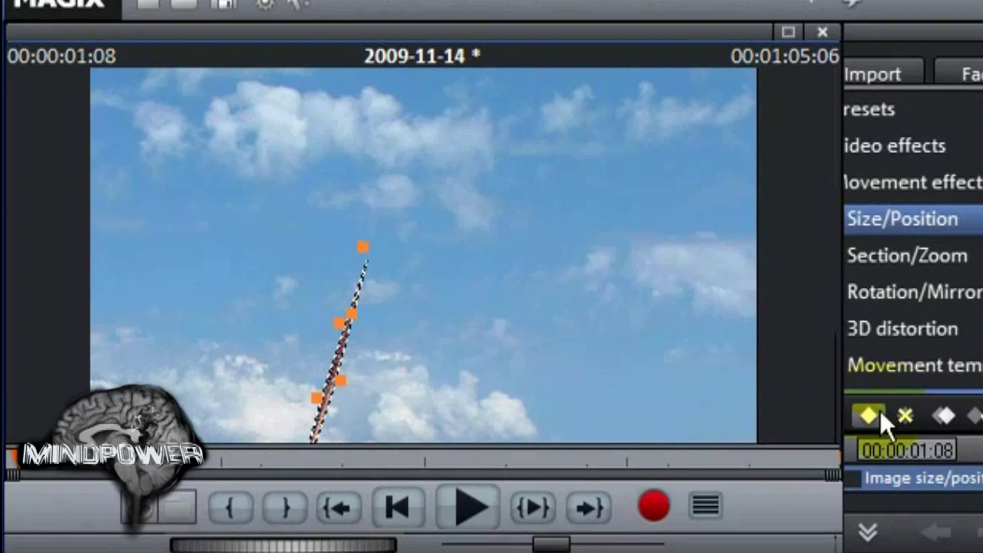
{"action": "left_click", "coordinate": [458, 503]}
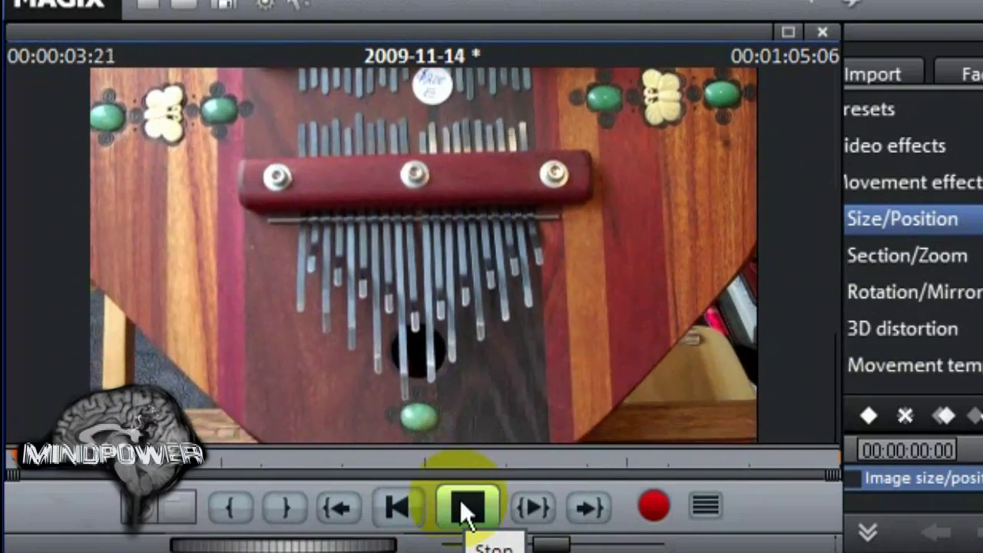
Step: Stop playback, delete the middle keyframe at 00:00:01:08, and return to the animation start
{"action": "left_click", "coordinate": [460, 499]}
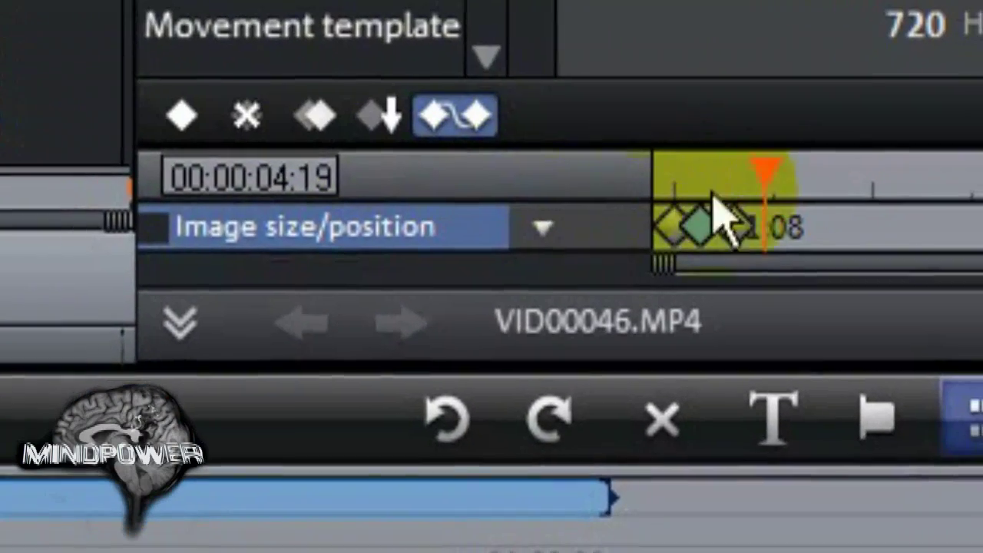
{"action": "left_click", "coordinate": [701, 227]}
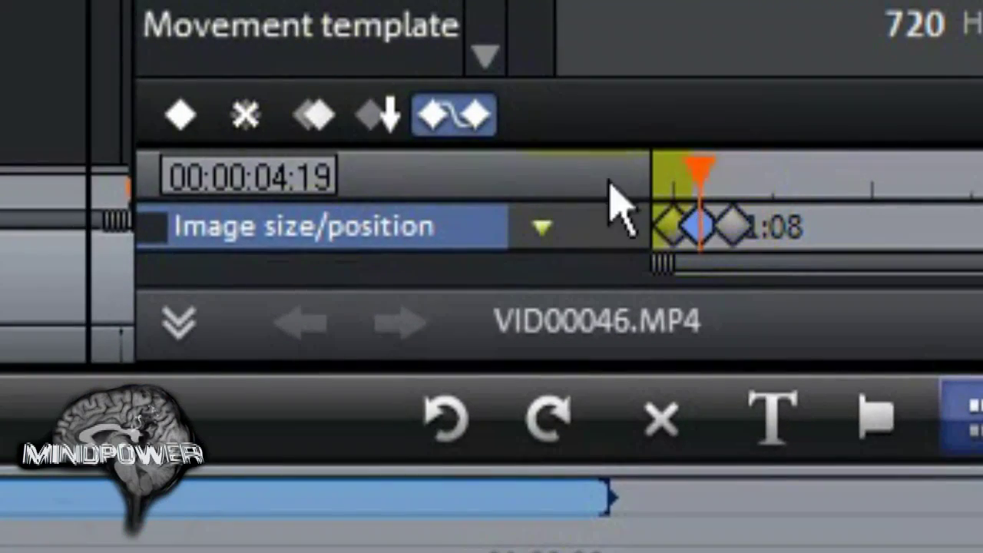
{"action": "left_click", "coordinate": [238, 117]}
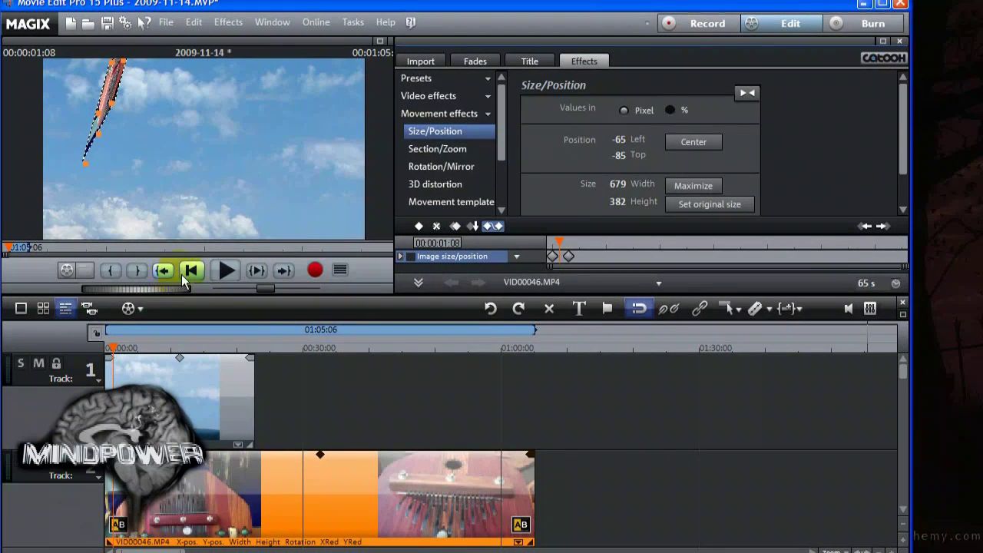
{"action": "left_click", "coordinate": [191, 270]}
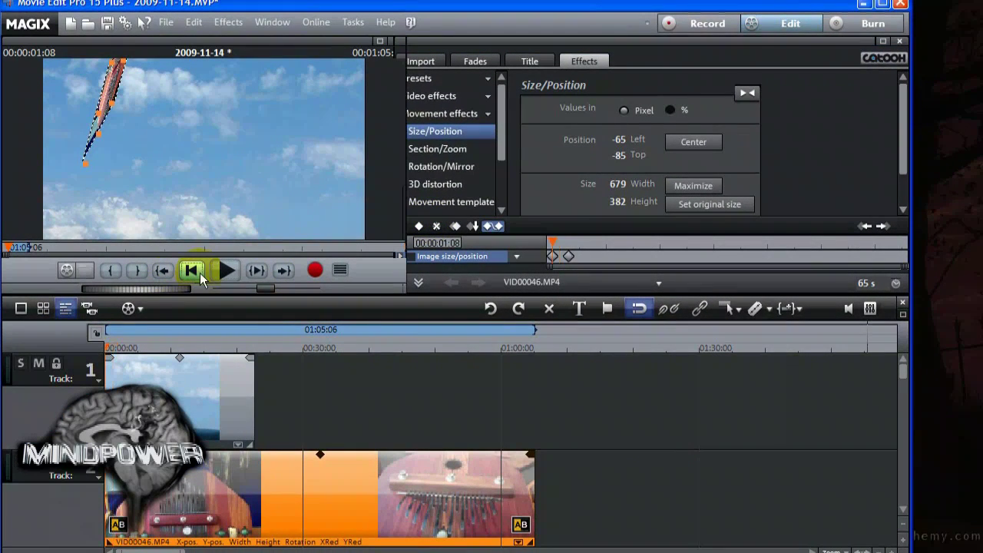